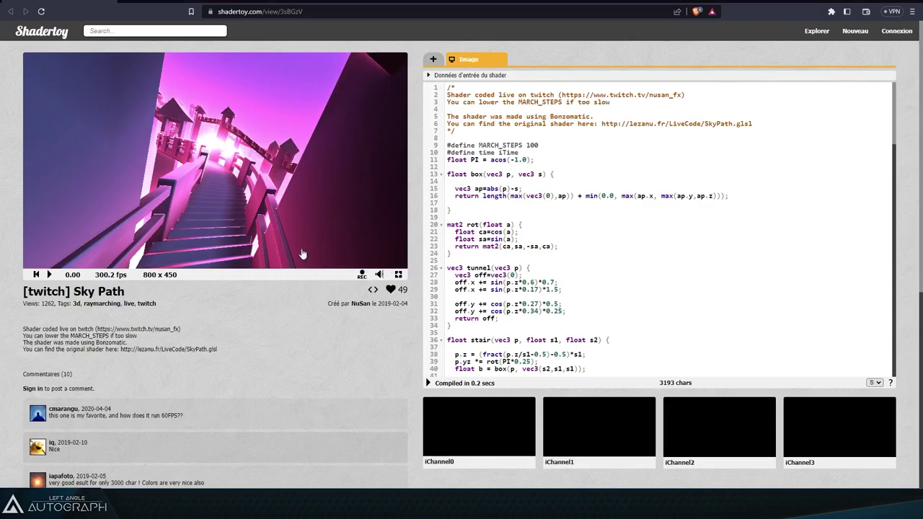
Step: Play the Sky Path shader, pause it at 21.51 seconds, and watch it full screen
{"action": "left_click", "coordinate": [49, 274]}
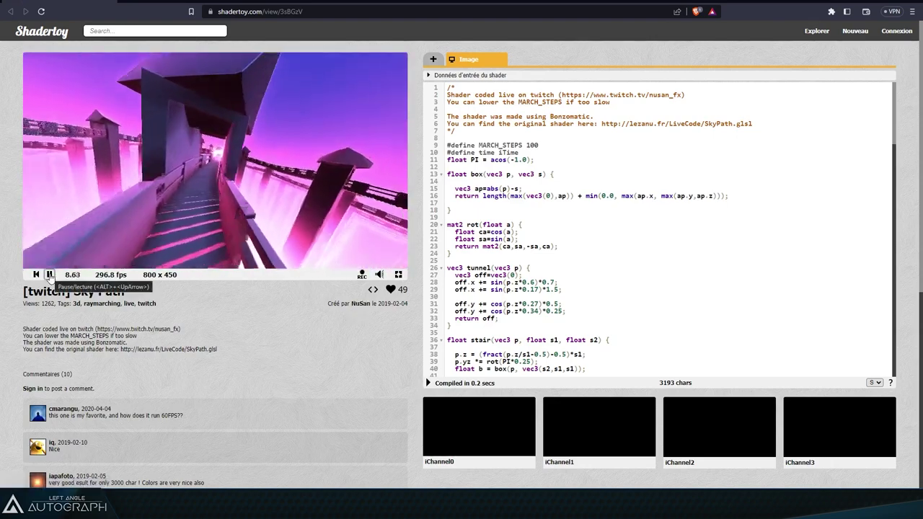
{"action": "scroll", "coordinate": [881, 216], "scroll_direction": "down", "scroll_amount": 15}
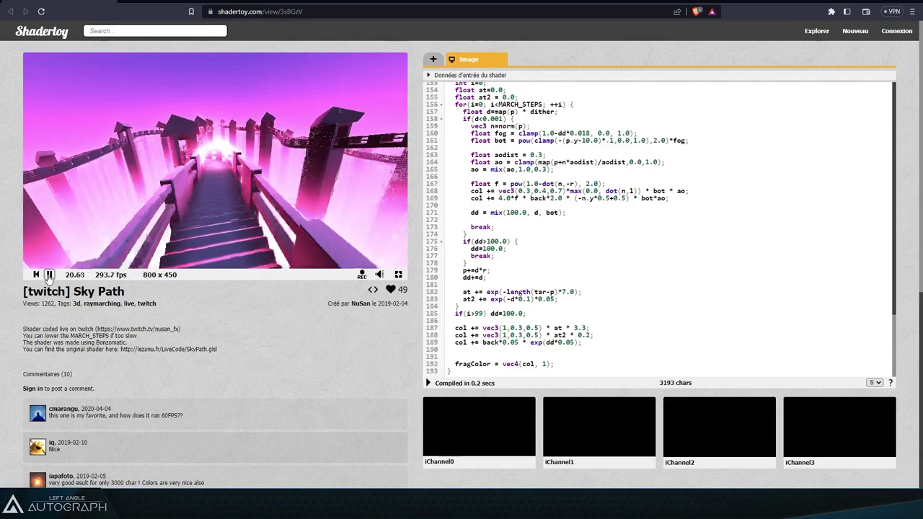
{"action": "left_click", "coordinate": [49, 275]}
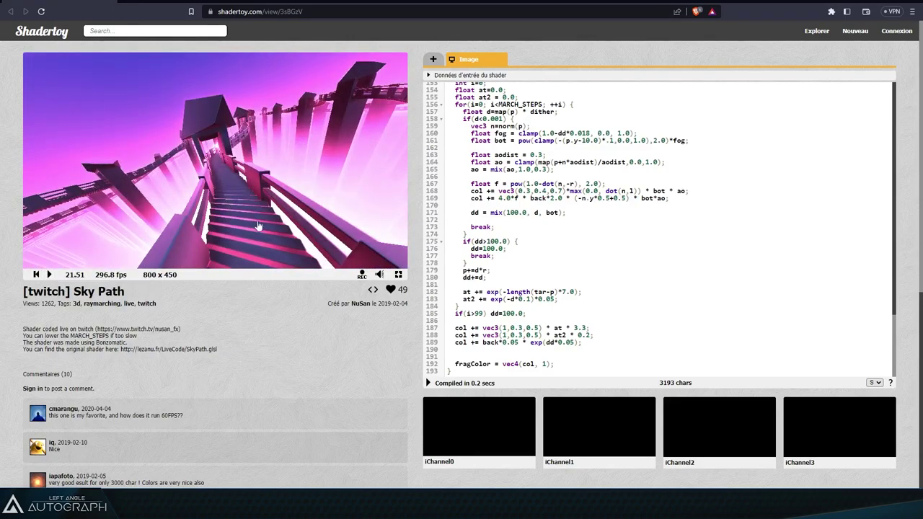
{"action": "left_click", "coordinate": [398, 274]}
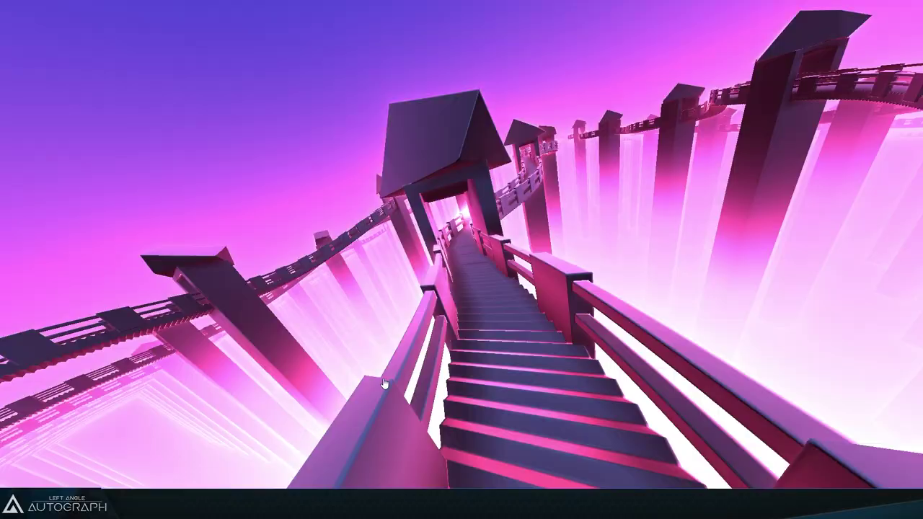
{"action": "key", "text": "Escape"}
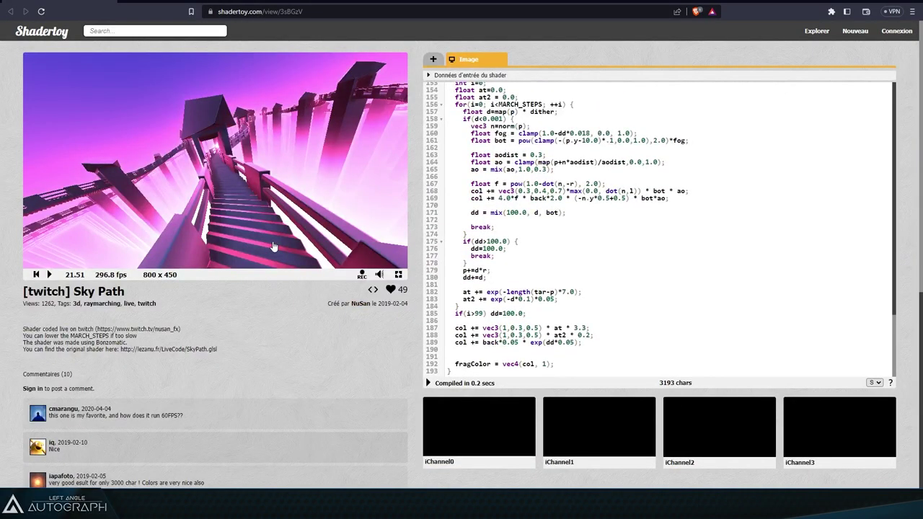
Step: Select the Sky Path shader code and add a Shadertoy generator layer to a new Autograph composition
{"action": "mouse_move", "coordinate": [130, 505]}
{"action": "key", "text": "ctrl+a"}
{"action": "left_click", "coordinate": [130, 505]}
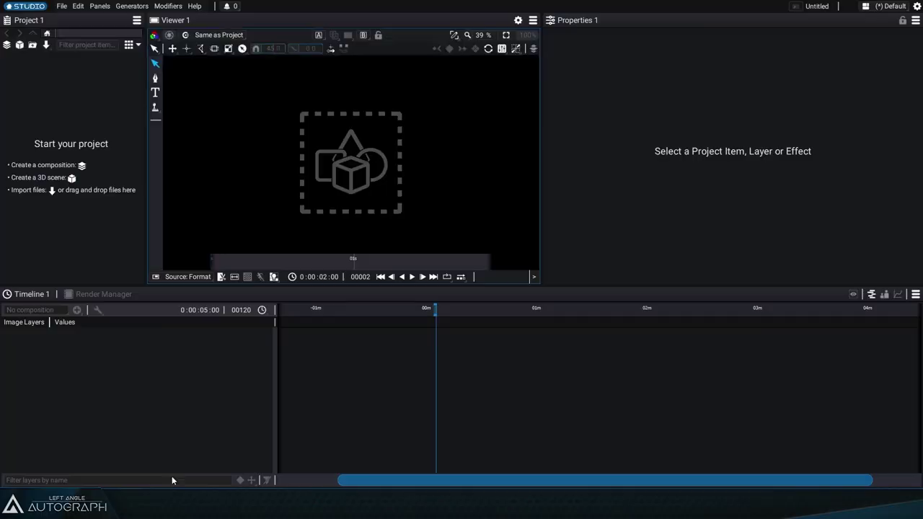
{"action": "left_click", "coordinate": [7, 44]}
{"action": "left_click", "coordinate": [76, 309]}
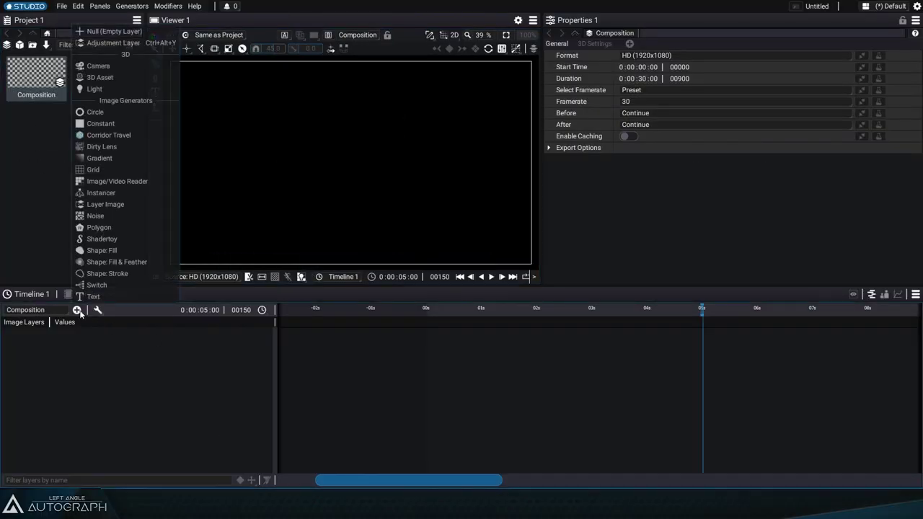
{"action": "left_click", "coordinate": [108, 239]}
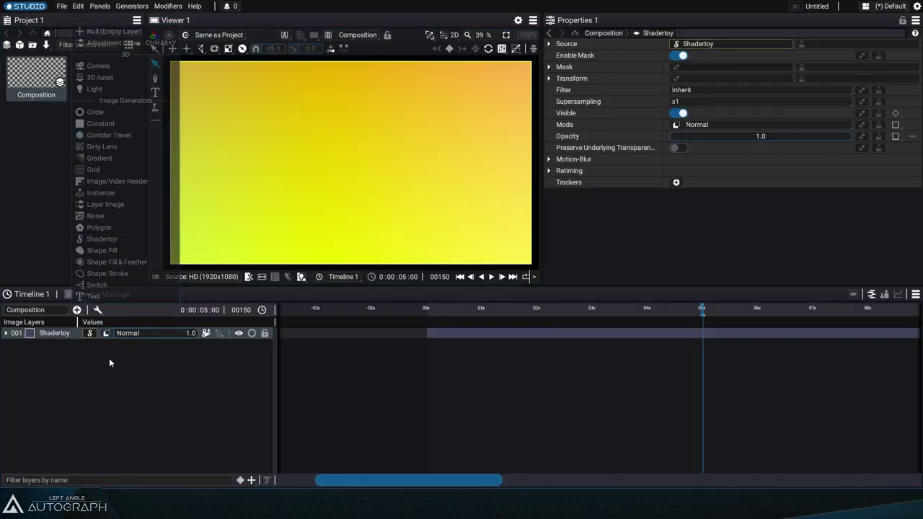
Step: Replace the layer's Source code with the Sky Path code and enable Gamma correction
{"action": "left_click", "coordinate": [207, 333]}
{"action": "key", "text": "ctrl+a"}
{"action": "key", "text": "ctrl+v"}
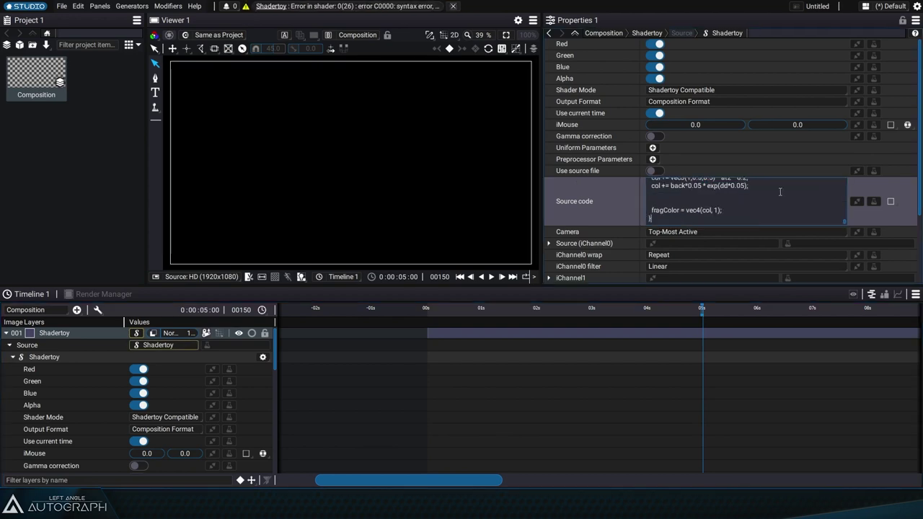
{"action": "left_click", "coordinate": [651, 138]}
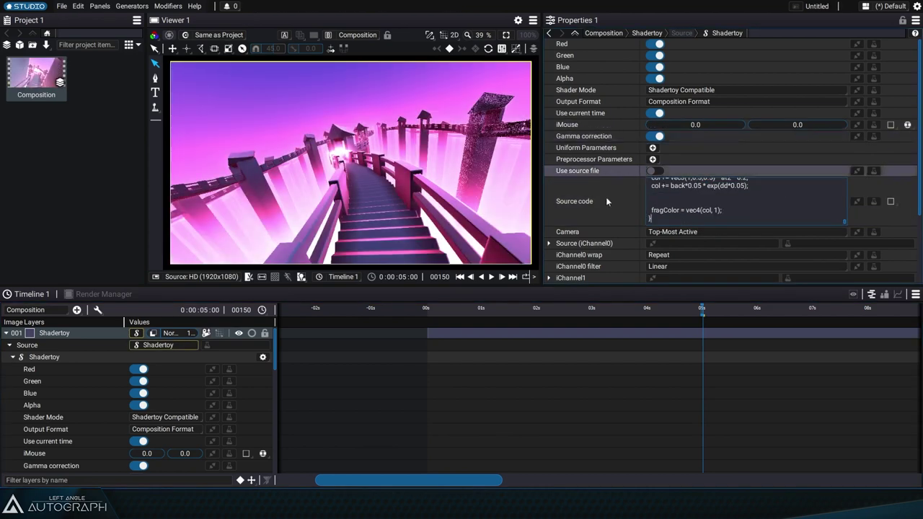
{"action": "left_click_drag", "start_coordinate": [436, 309], "coordinate": [592, 309]}
{"action": "scroll", "coordinate": [693, 323], "scroll_direction": "down", "scroll_amount": 3}
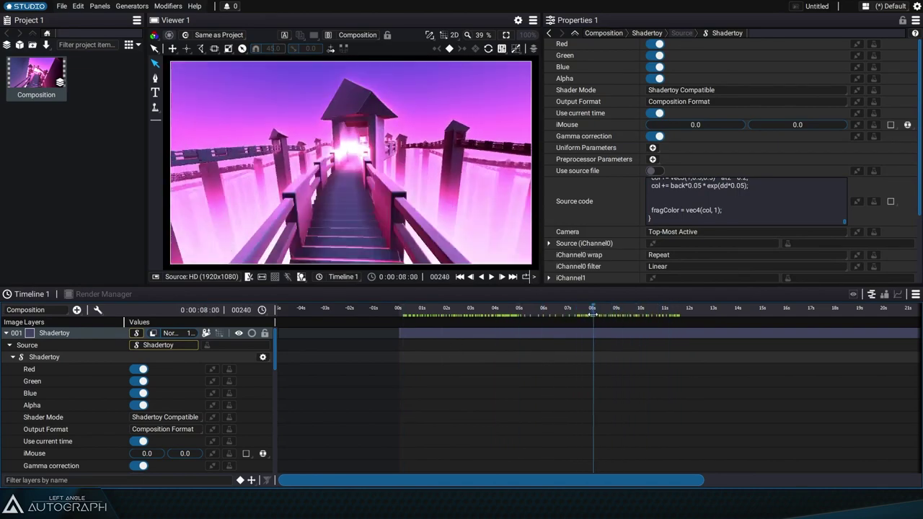
{"action": "left_click", "coordinate": [526, 35]}
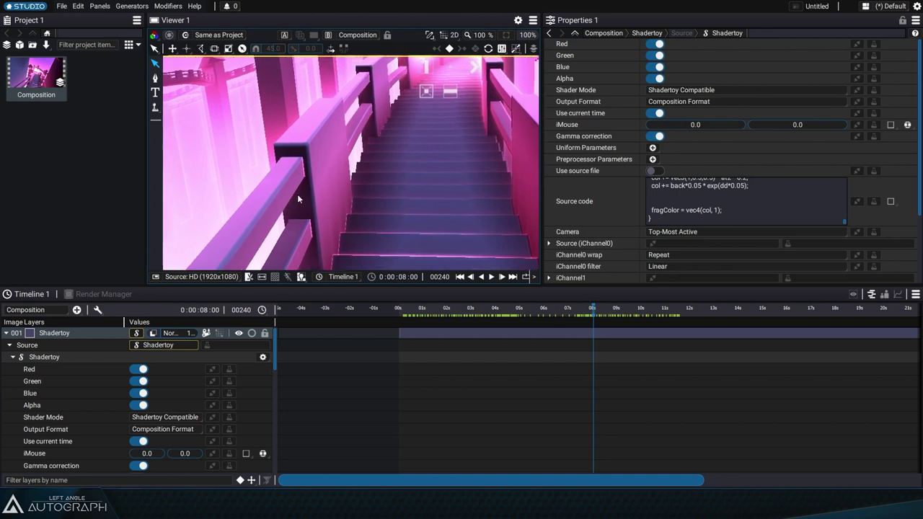
{"action": "scroll", "coordinate": [321, 162], "scroll_direction": "up", "scroll_amount": 1}
{"action": "scroll", "coordinate": [316, 201], "scroll_direction": "up", "scroll_amount": 10}
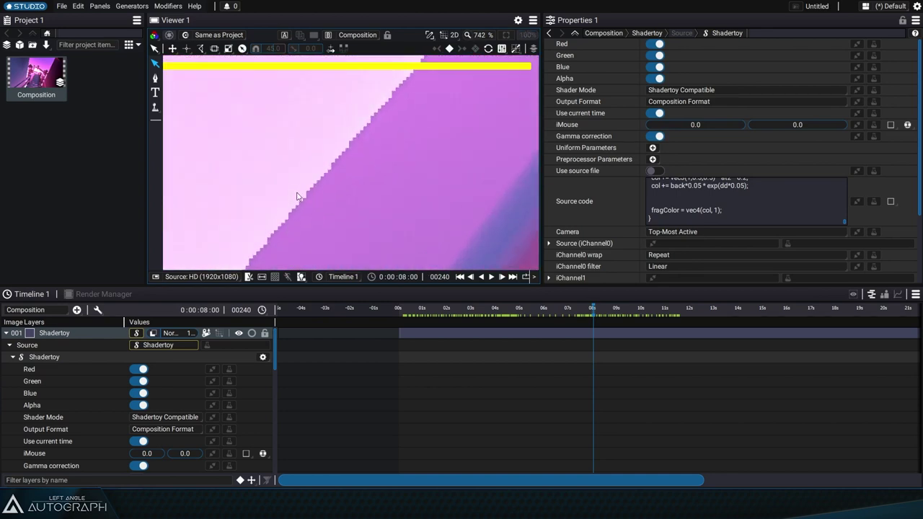
{"action": "left_click", "coordinate": [525, 35]}
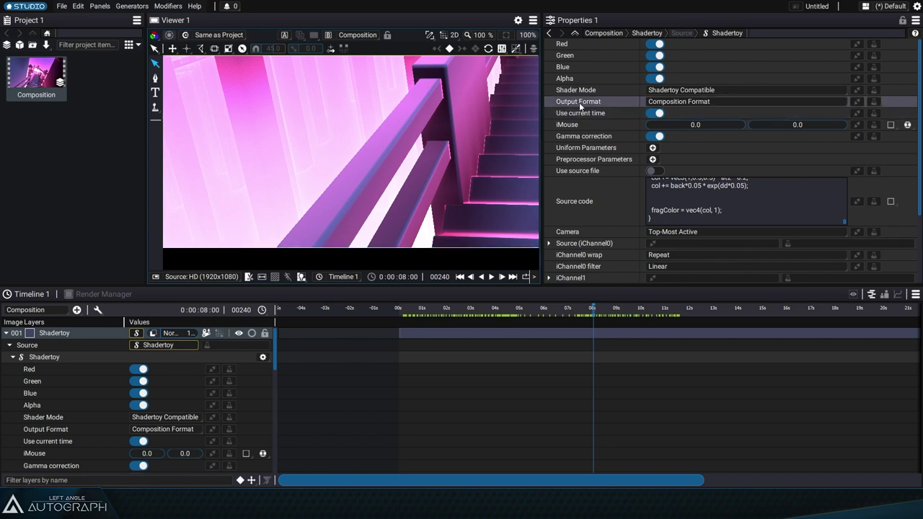
{"action": "left_click", "coordinate": [504, 34]}
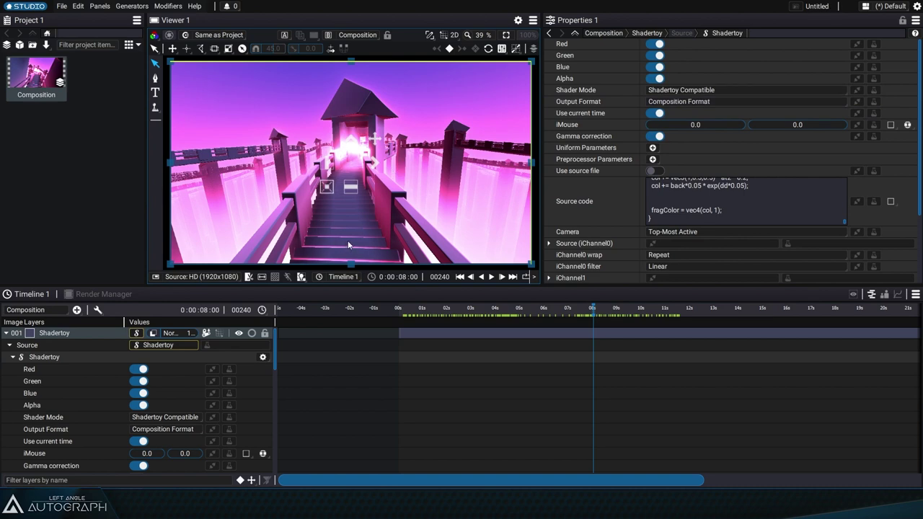
Step: Set the Shadertoy layer's Output Format to Format Preset HD (1920x1080) and zoom the viewer to 18%
{"action": "left_click", "coordinate": [722, 104]}
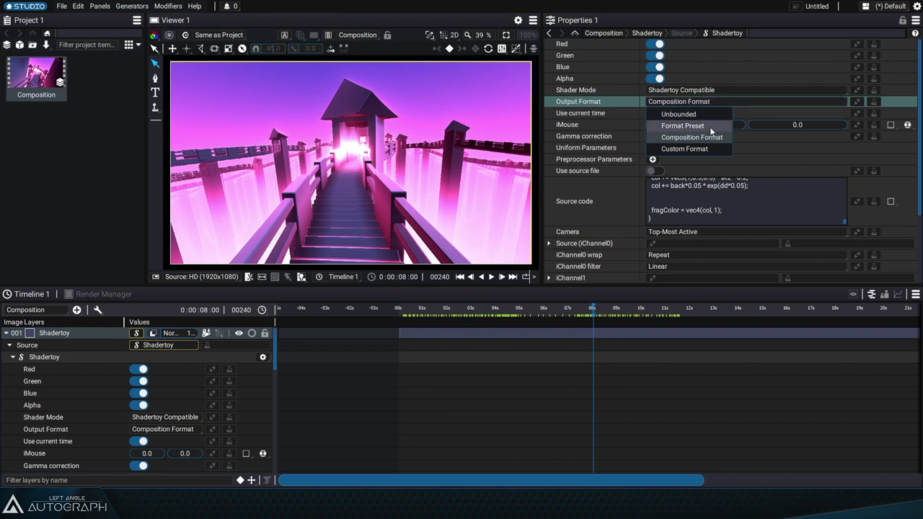
{"action": "left_click", "coordinate": [710, 127]}
{"action": "left_click", "coordinate": [705, 113]}
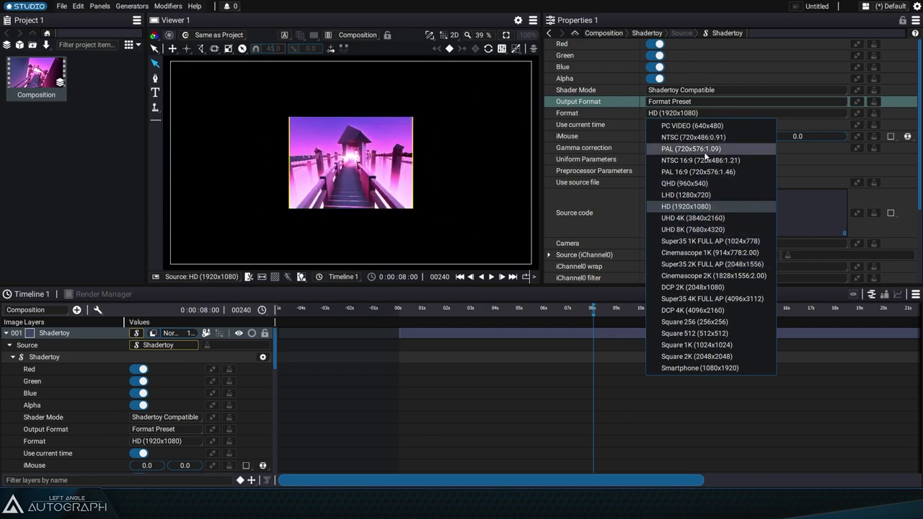
{"action": "left_click", "coordinate": [696, 207]}
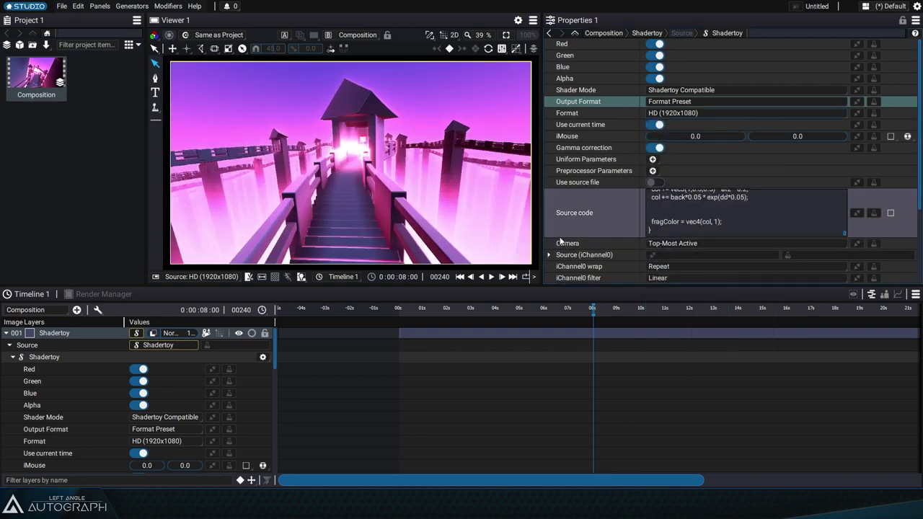
{"action": "left_click", "coordinate": [285, 243]}
{"action": "scroll", "coordinate": [285, 243], "scroll_direction": "down", "scroll_amount": 2}
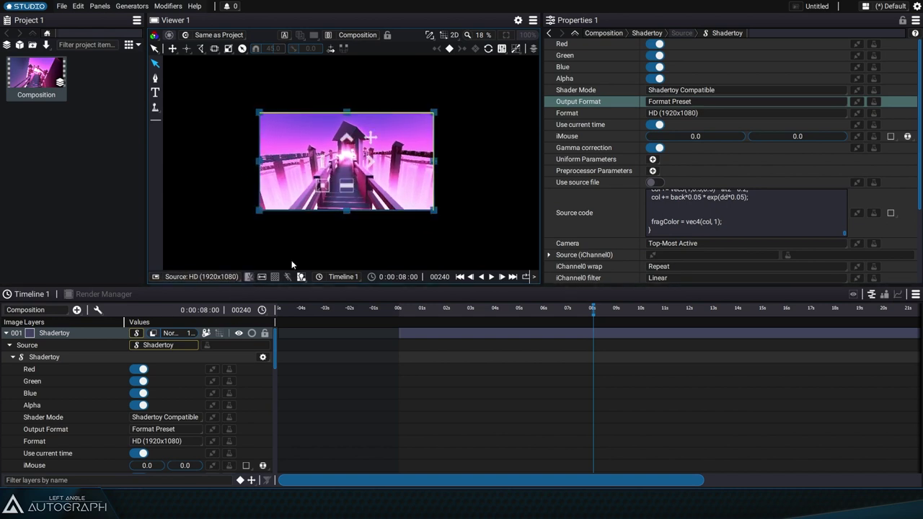
Step: Switch the Shadertoy format preset to UHD 4K (3840x2160) and scrub to a later frame
{"action": "left_click_drag", "start_coordinate": [375, 144], "coordinate": [369, 180]}
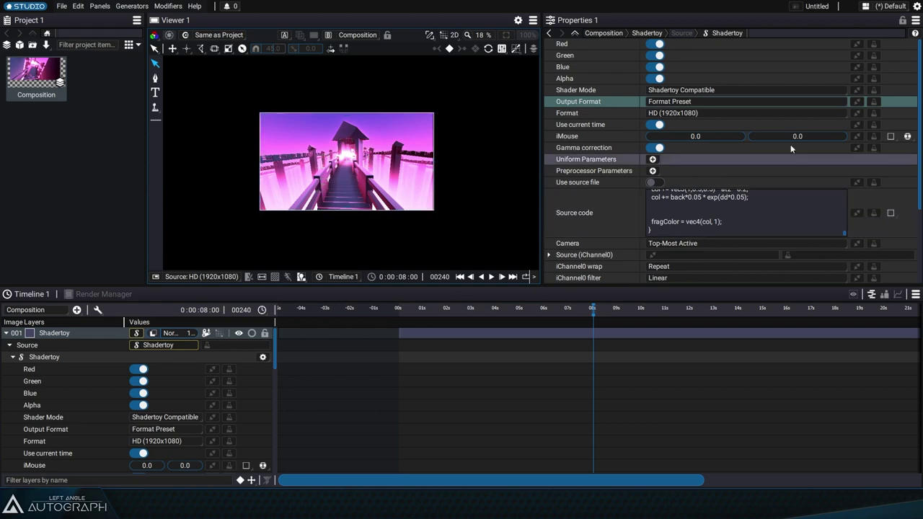
{"action": "left_click", "coordinate": [714, 114]}
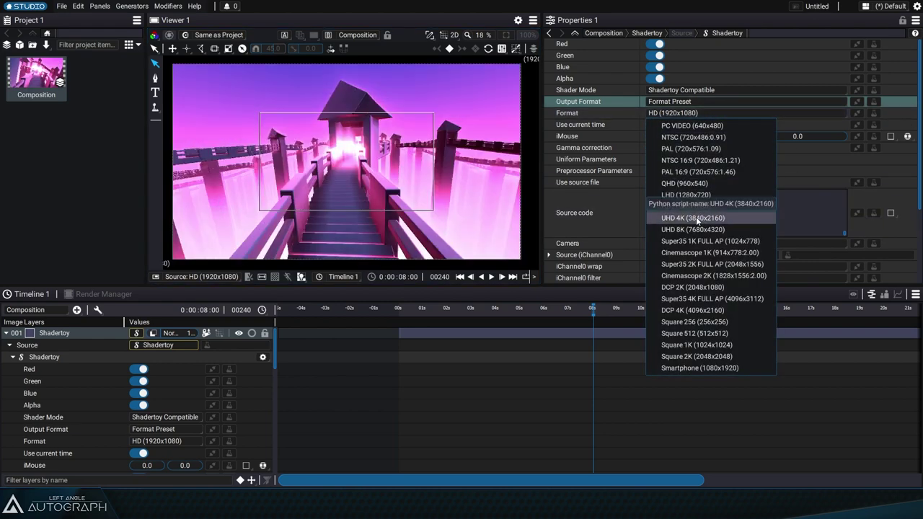
{"action": "left_click", "coordinate": [696, 217]}
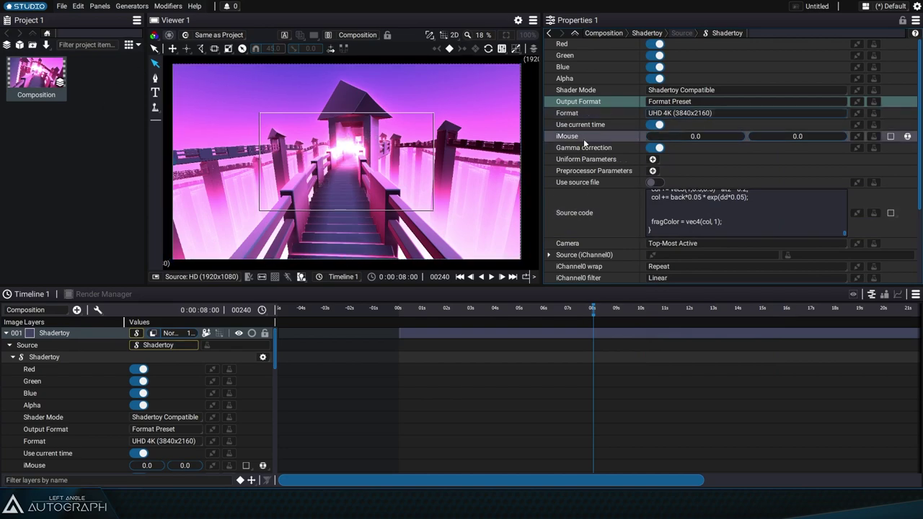
{"action": "left_click_drag", "start_coordinate": [450, 308], "coordinate": [557, 320]}
Step: Set the Shadertoy layer's Transform Scale to 0.5 and scrub back to about four seconds
{"action": "left_click", "coordinate": [53, 335]}
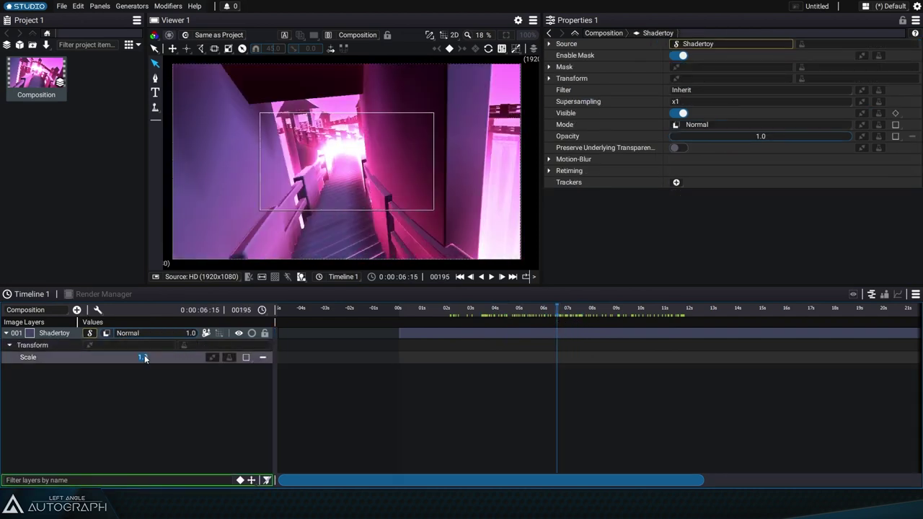
{"action": "type", "text": "1.15"}
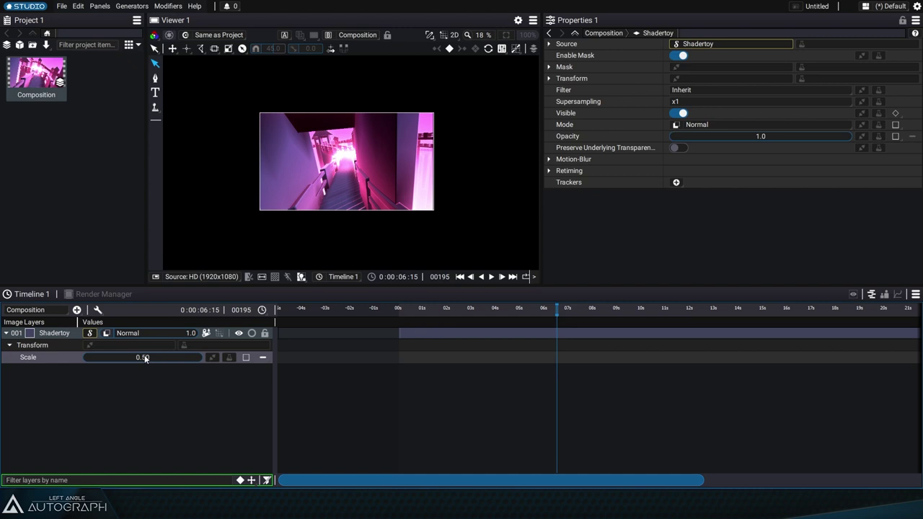
{"action": "key", "text": "Return"}
{"action": "type", "text": "0.5"}
{"action": "key", "text": "Return"}
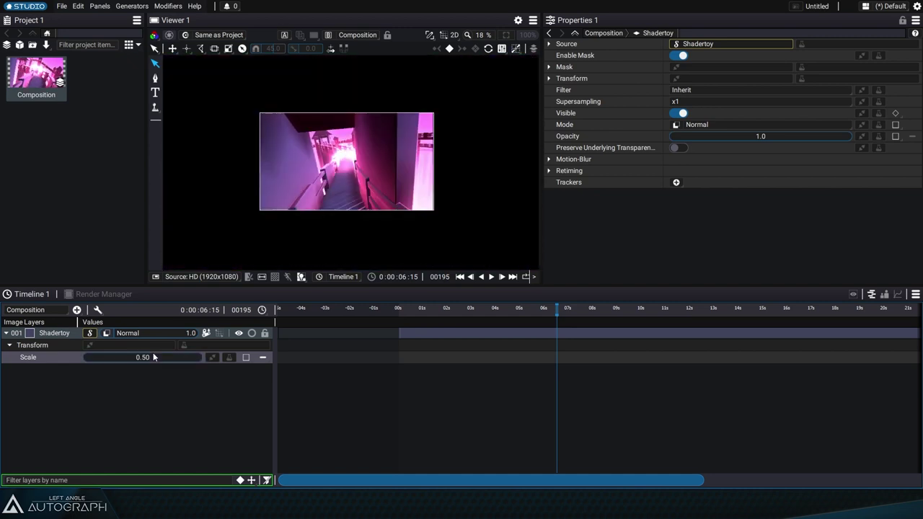
{"action": "scroll", "coordinate": [308, 140], "scroll_direction": "up", "scroll_amount": 1}
{"action": "mouse_move", "coordinate": [472, 308]}
{"action": "left_mouse_down"}
{"action": "mouse_move", "coordinate": [494, 308]}
{"action": "mouse_move", "coordinate": [482, 308]}
{"action": "left_mouse_up"}
{"action": "scroll", "coordinate": [300, 215], "scroll_direction": "up", "scroll_amount": 9}
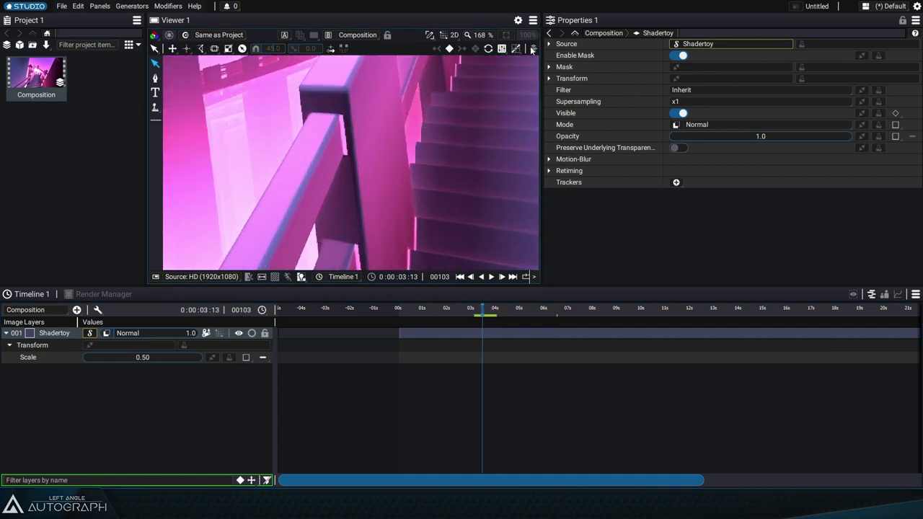
{"action": "left_click", "coordinate": [526, 35]}
{"action": "left_click_drag", "start_coordinate": [287, 232], "coordinate": [384, 166]}
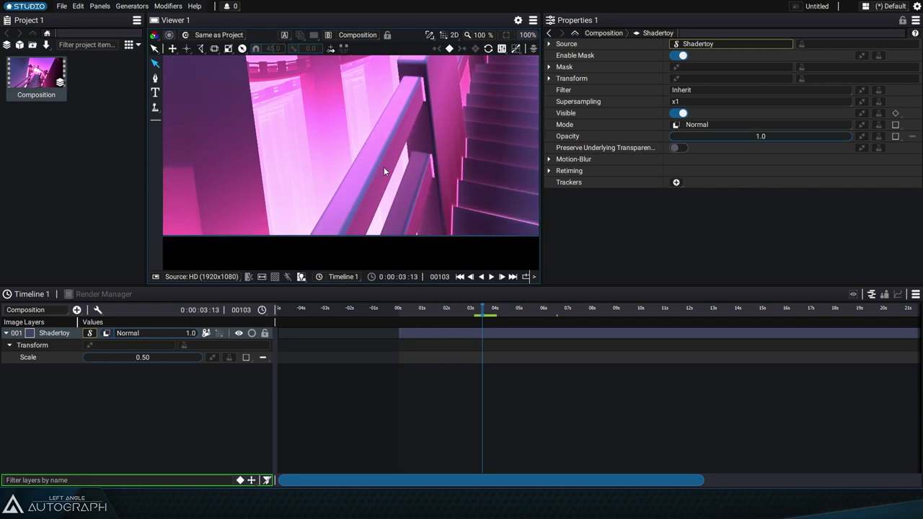
{"action": "scroll", "coordinate": [370, 192], "scroll_direction": "up", "scroll_amount": 4}
{"action": "scroll", "coordinate": [322, 170], "scroll_direction": "up", "scroll_amount": 12}
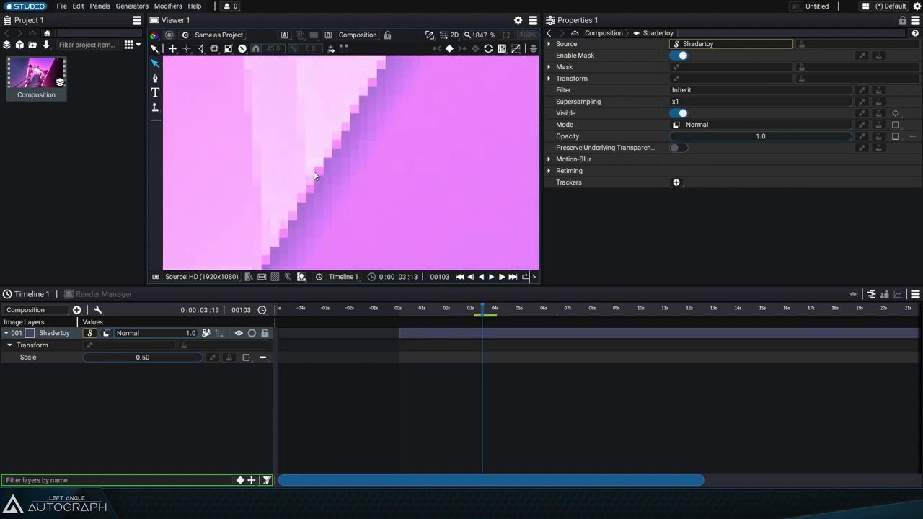
{"action": "scroll", "coordinate": [315, 173], "scroll_direction": "down", "scroll_amount": 3}
{"action": "scroll", "coordinate": [317, 167], "scroll_direction": "down", "scroll_amount": 11}
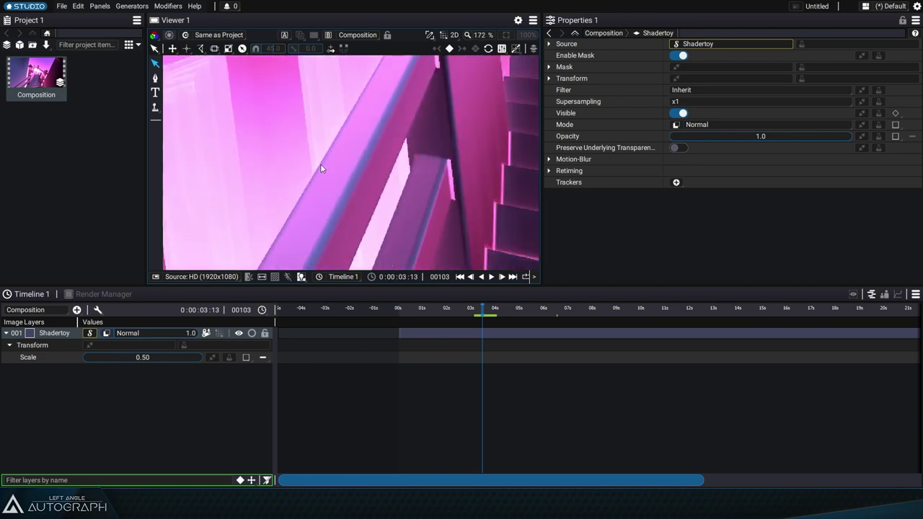
{"action": "left_click", "coordinate": [506, 34]}
Step: Change the Shadertoy layer's format preset to UHD 8K (7680x4320)
{"action": "left_click", "coordinate": [207, 333]}
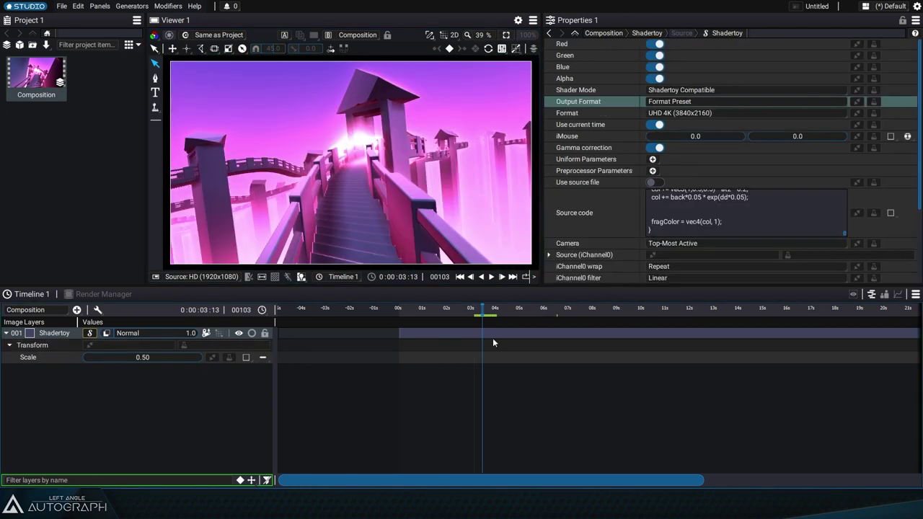
{"action": "left_click", "coordinate": [690, 113]}
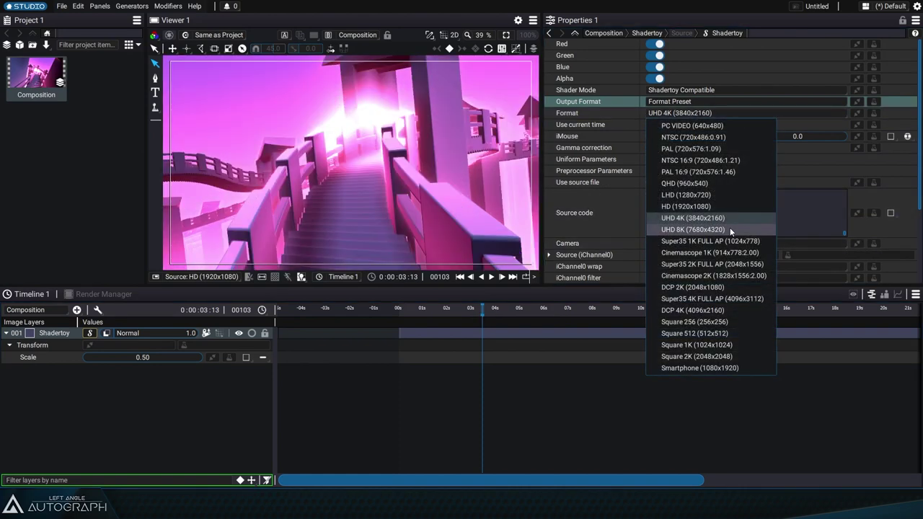
{"action": "left_click", "coordinate": [730, 228]}
Step: Set the layer's Scale to 0.25 and view the render at 100%
{"action": "double_click", "coordinate": [143, 358]}
{"action": "type", "text": "0"}
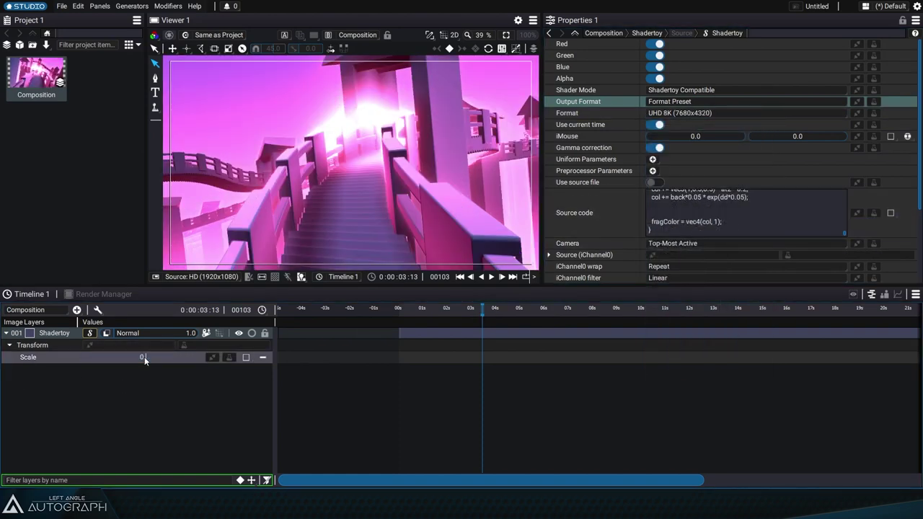
{"action": "type", "text": ".25"}
{"action": "key", "text": "Return"}
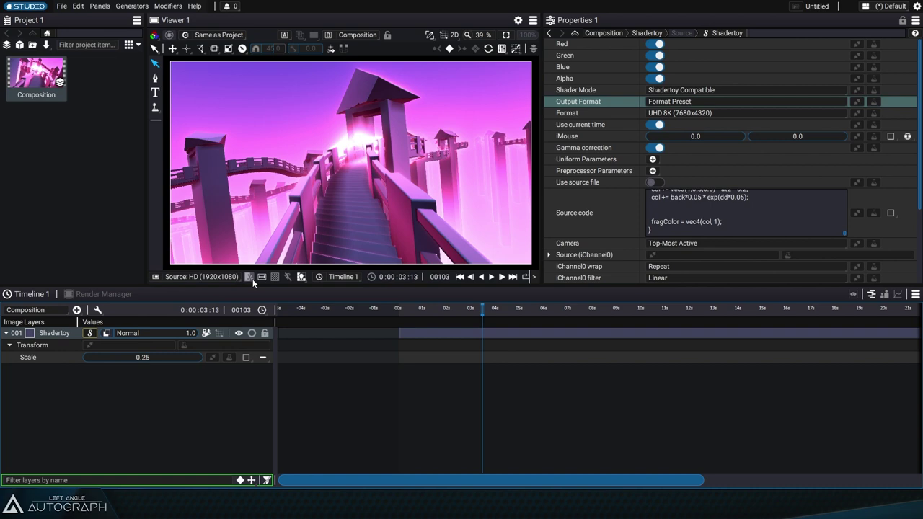
{"action": "left_click", "coordinate": [527, 35]}
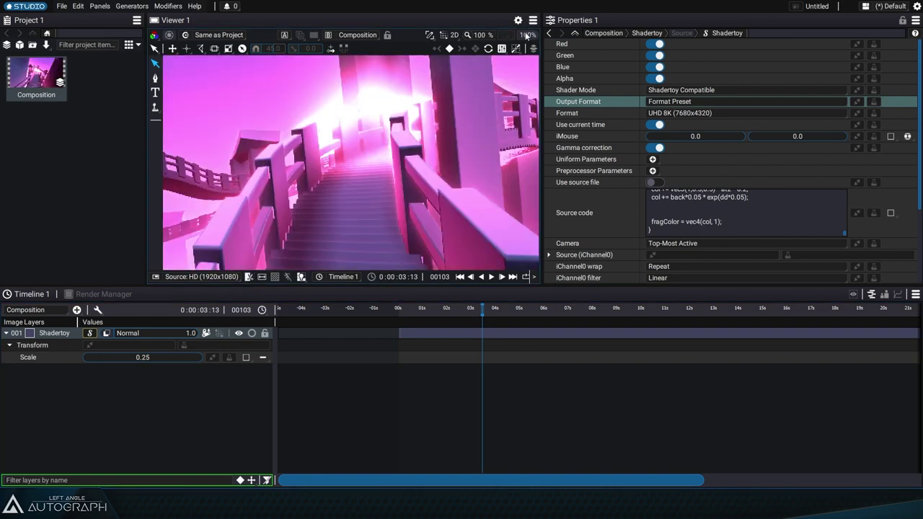
Step: Zoom in on the railing edges, fit the image to the view, and move to frame 175
{"action": "scroll", "coordinate": [338, 205], "scroll_direction": "up", "scroll_amount": 5}
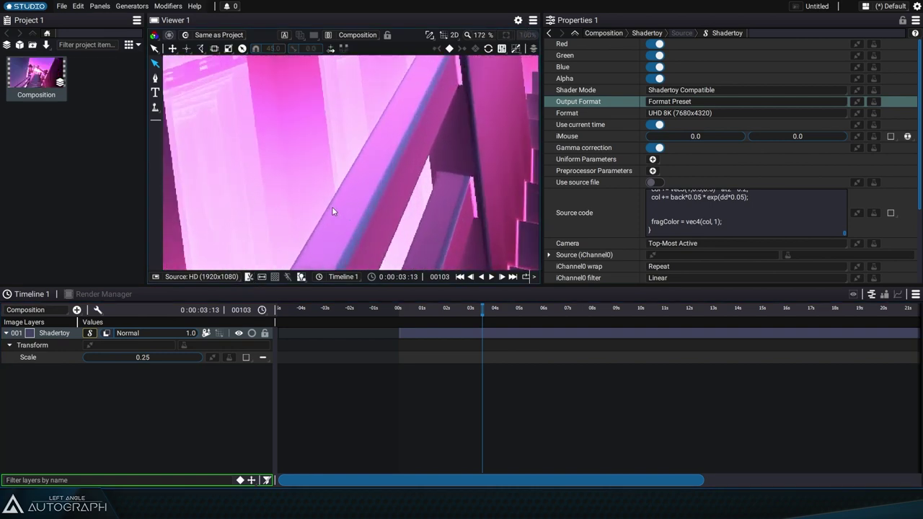
{"action": "scroll", "coordinate": [333, 204], "scroll_direction": "up", "scroll_amount": 12}
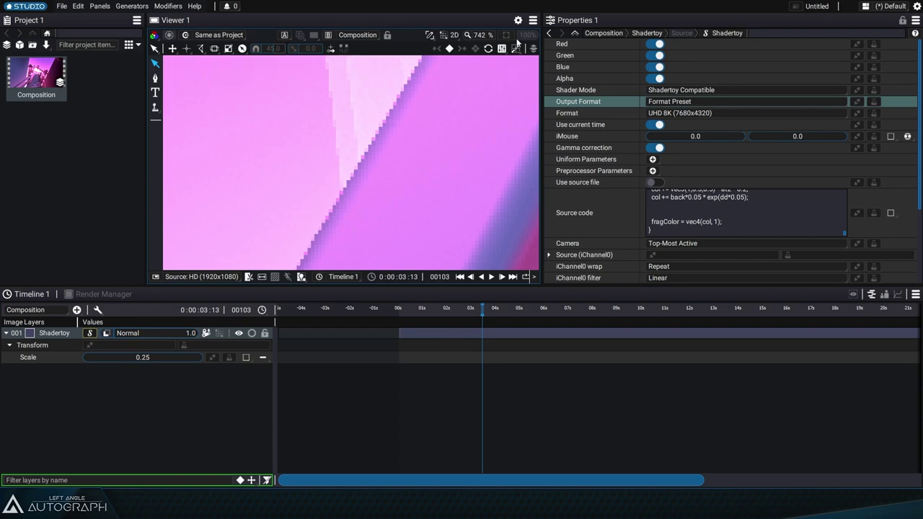
{"action": "left_click", "coordinate": [506, 35]}
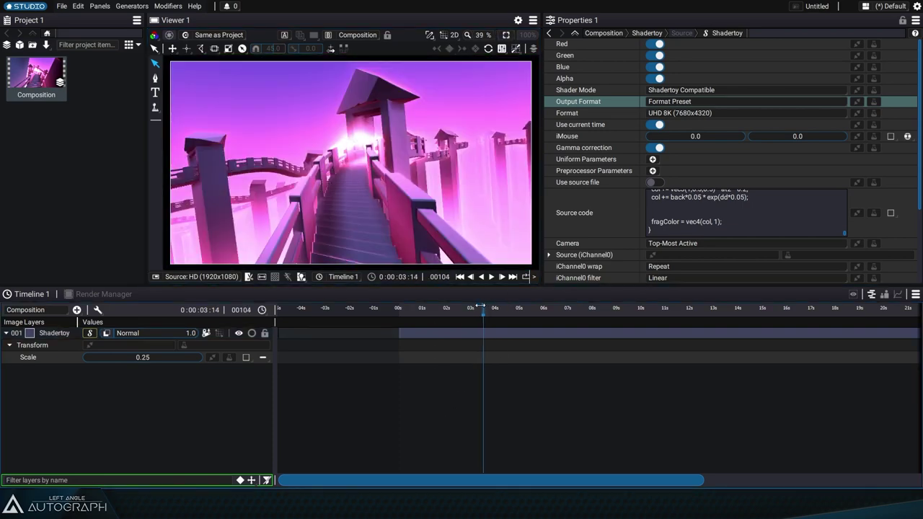
{"action": "left_click_drag", "start_coordinate": [481, 308], "coordinate": [539, 315]}
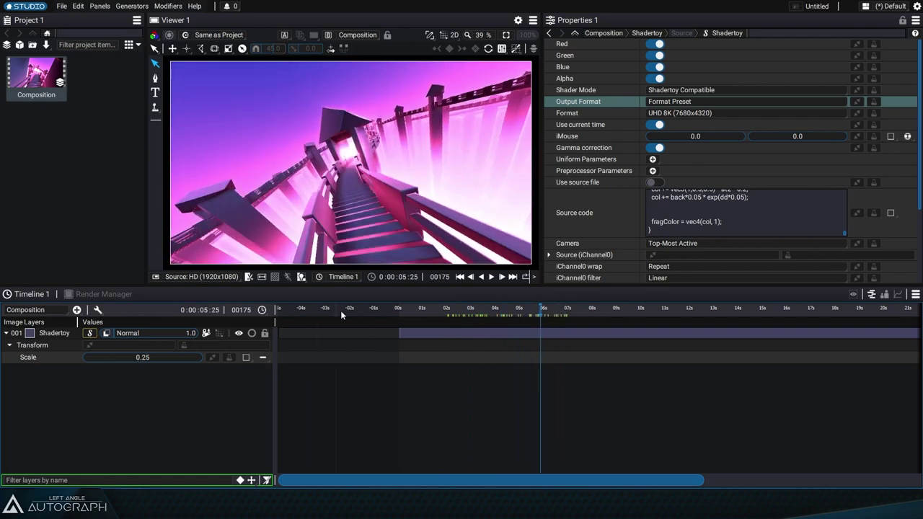
Step: Add Shadertoy 2 with the pasted Sky Path code and Gamma correction on, then scrub back to about two seconds
{"action": "left_click", "coordinate": [77, 309]}
{"action": "left_click", "coordinate": [93, 239]}
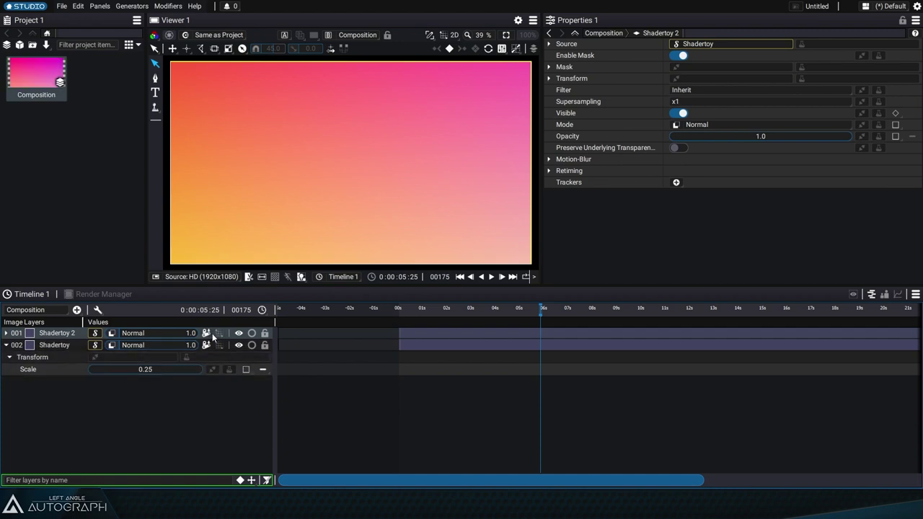
{"action": "double_click", "coordinate": [383, 336]}
{"action": "key", "text": "ctrl+a"}
{"action": "key", "text": "ctrl+v"}
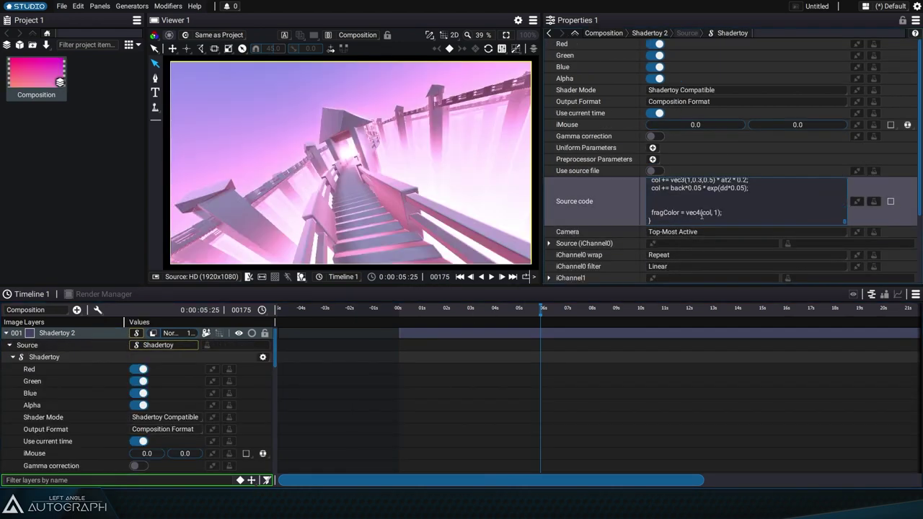
{"action": "left_click", "coordinate": [651, 136]}
{"action": "left_click_drag", "start_coordinate": [503, 308], "coordinate": [467, 327]}
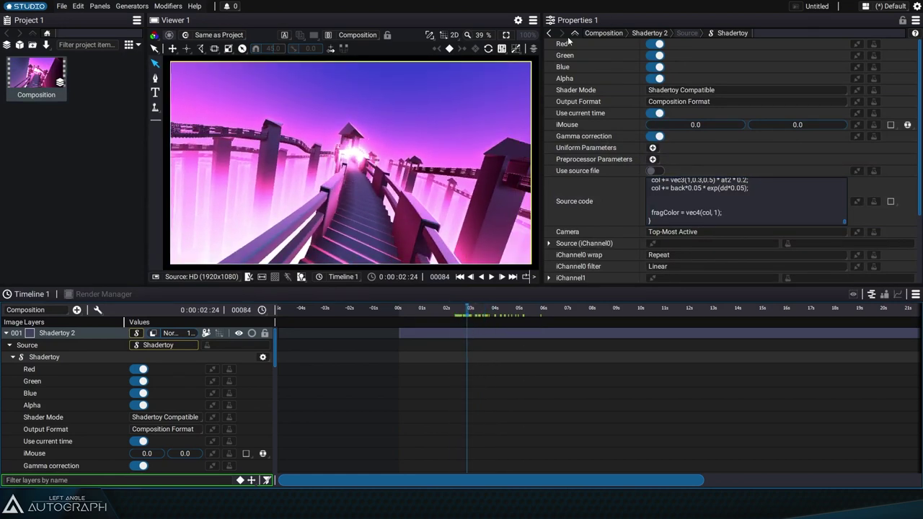
Step: Zoom to 100% on the railing, hide Shadertoy 2 with its eye icon, then fit the view
{"action": "left_click", "coordinate": [527, 36]}
{"action": "scroll", "coordinate": [344, 184], "scroll_direction": "up", "scroll_amount": 8}
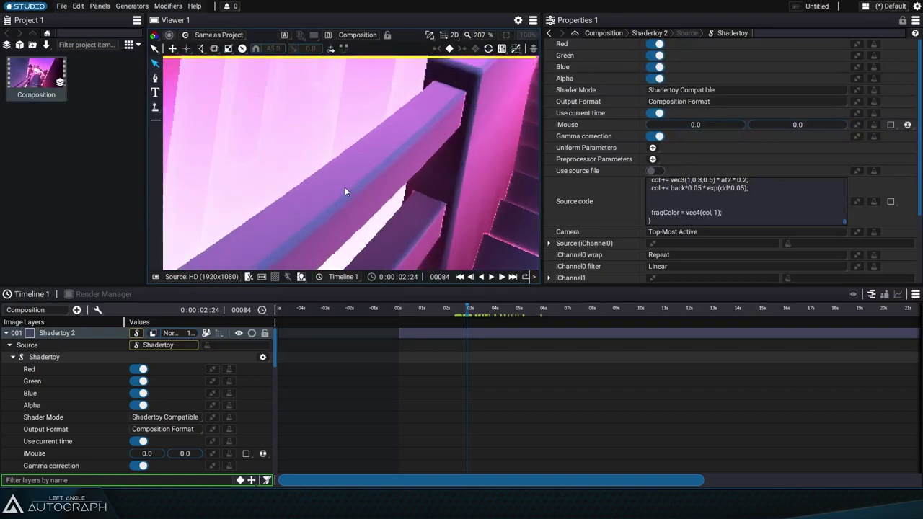
{"action": "scroll", "coordinate": [352, 193], "scroll_direction": "up", "scroll_amount": 4}
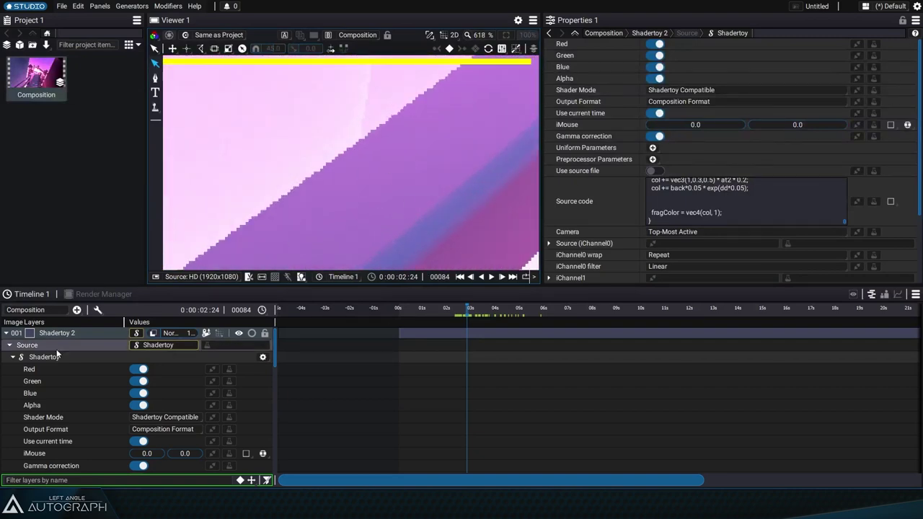
{"action": "left_click", "coordinate": [6, 333]}
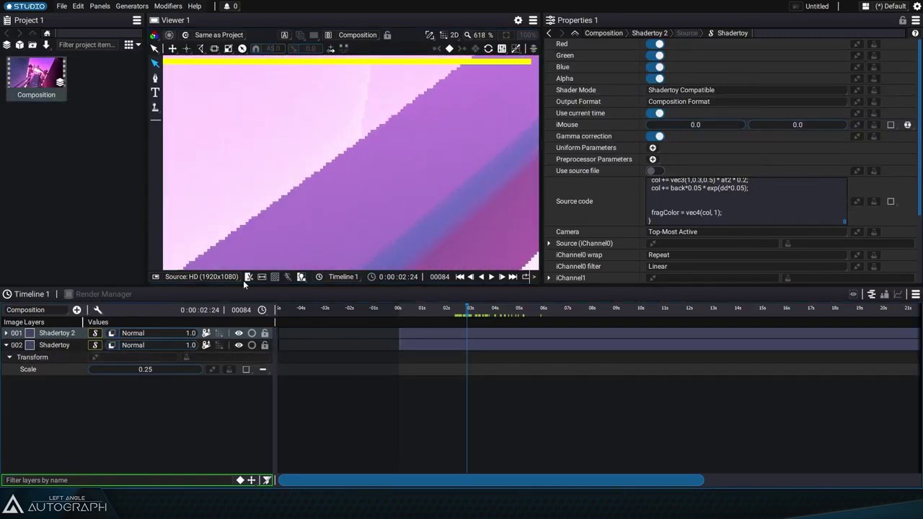
{"action": "left_click", "coordinate": [238, 334]}
{"action": "left_click", "coordinate": [506, 35]}
Step: Delete the Shadertoy 2 layer and reset the Shadertoy layer's Scale to 1.0
{"action": "left_click", "coordinate": [62, 335]}
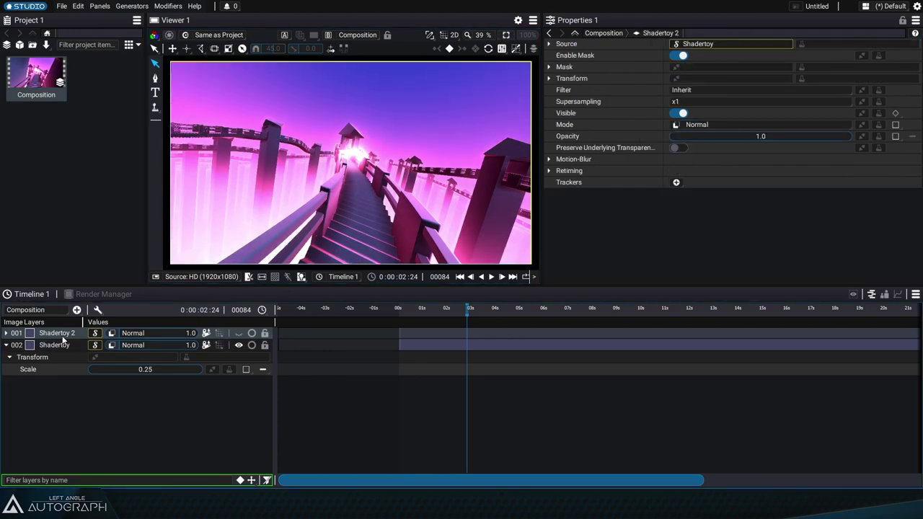
{"action": "key", "text": "Delete"}
{"action": "type", "text": "1"}
{"action": "key", "text": "Return"}
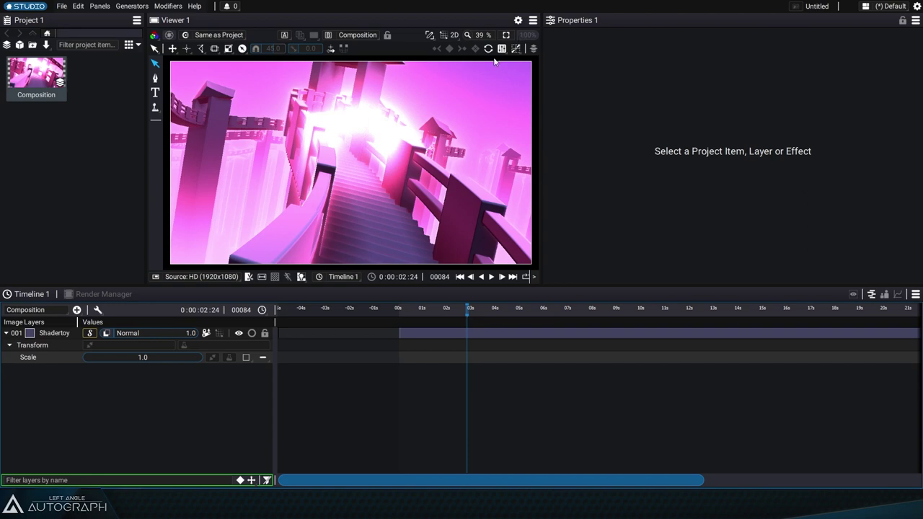
Step: Drag Scale down to 0.50, then enter 0.25 and fit the image to the view
{"action": "scroll", "coordinate": [371, 224], "scroll_direction": "down", "scroll_amount": 6}
{"action": "scroll", "coordinate": [372, 223], "scroll_direction": "up", "scroll_amount": 2}
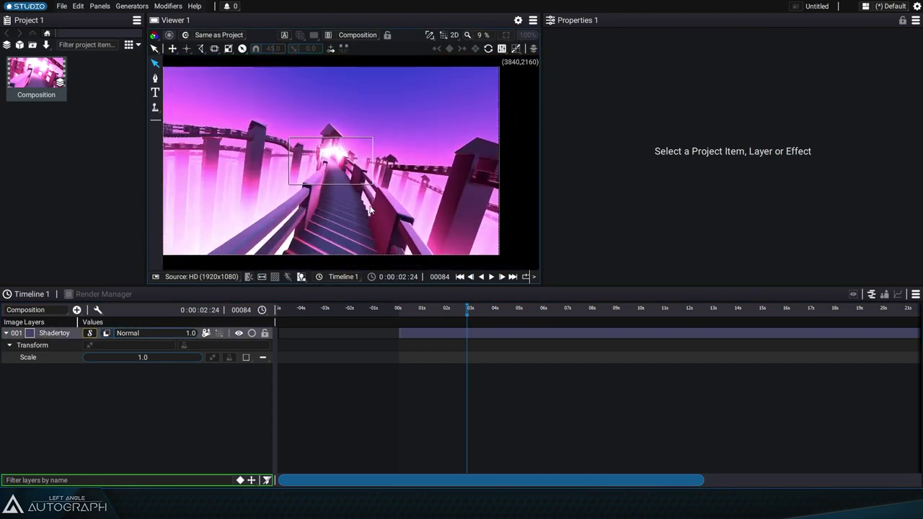
{"action": "left_click_drag", "start_coordinate": [164, 357], "coordinate": [155, 364]}
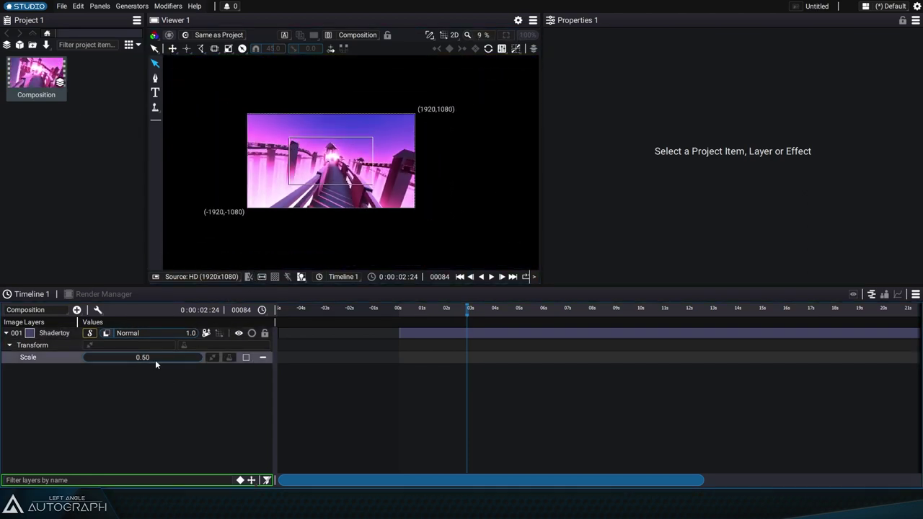
{"action": "type", "text": "0.25"}
{"action": "key", "text": "Return"}
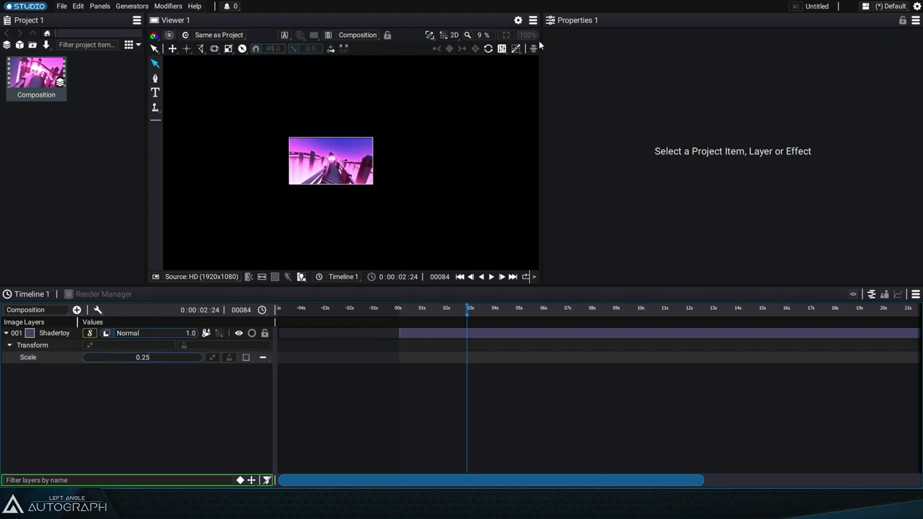
{"action": "left_click", "coordinate": [521, 36]}
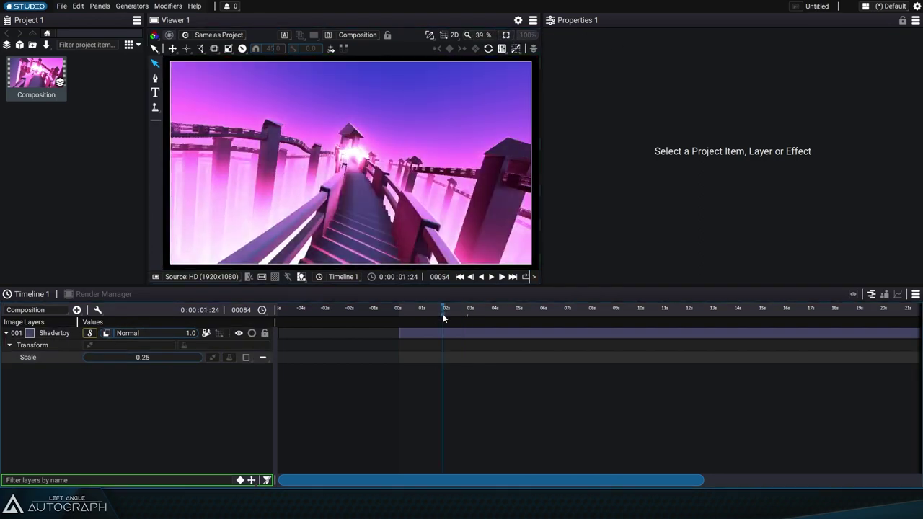